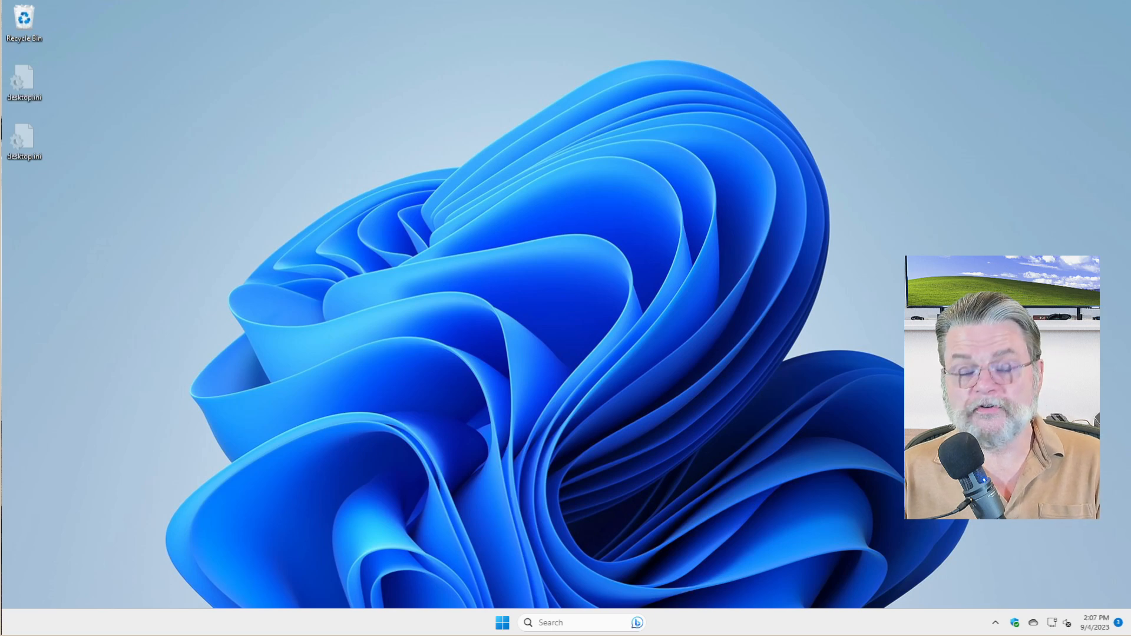
Launch classic Outlook from a Start menu search so its Inbox opens.
{"action": "left_click", "coordinate": [502, 622]}
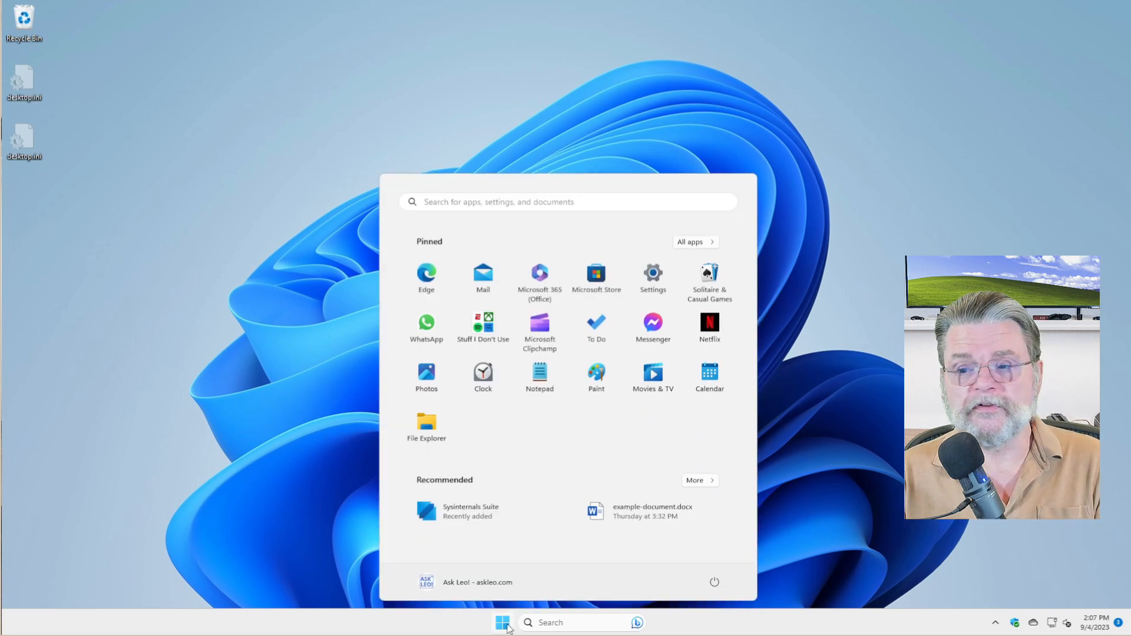
{"action": "type", "text": "coutlook"}
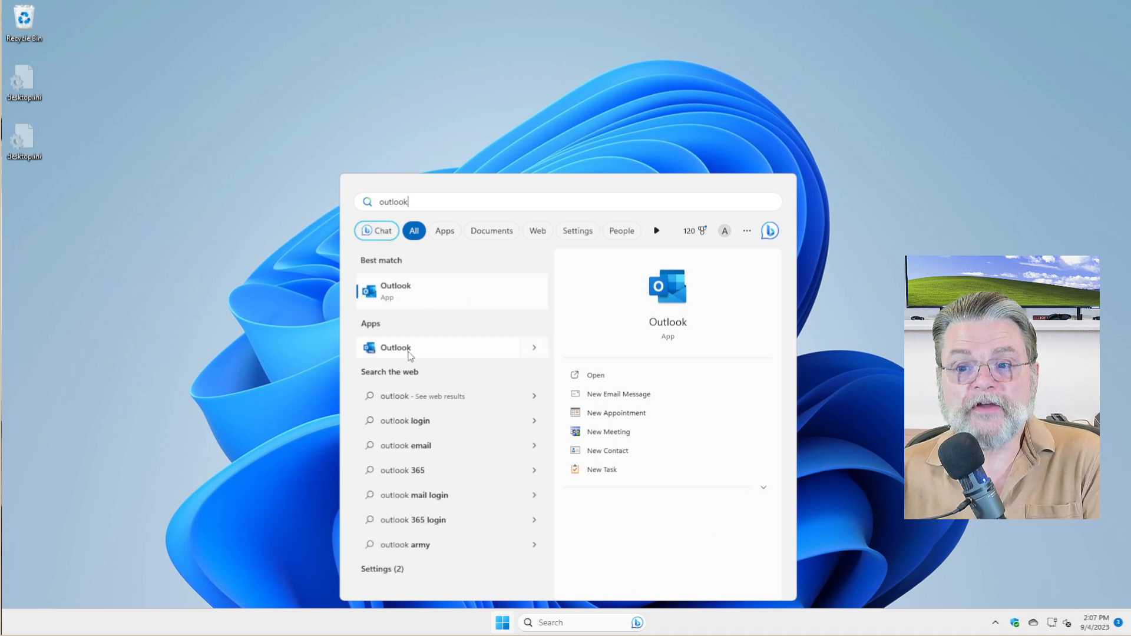
{"action": "left_click", "coordinate": [430, 298]}
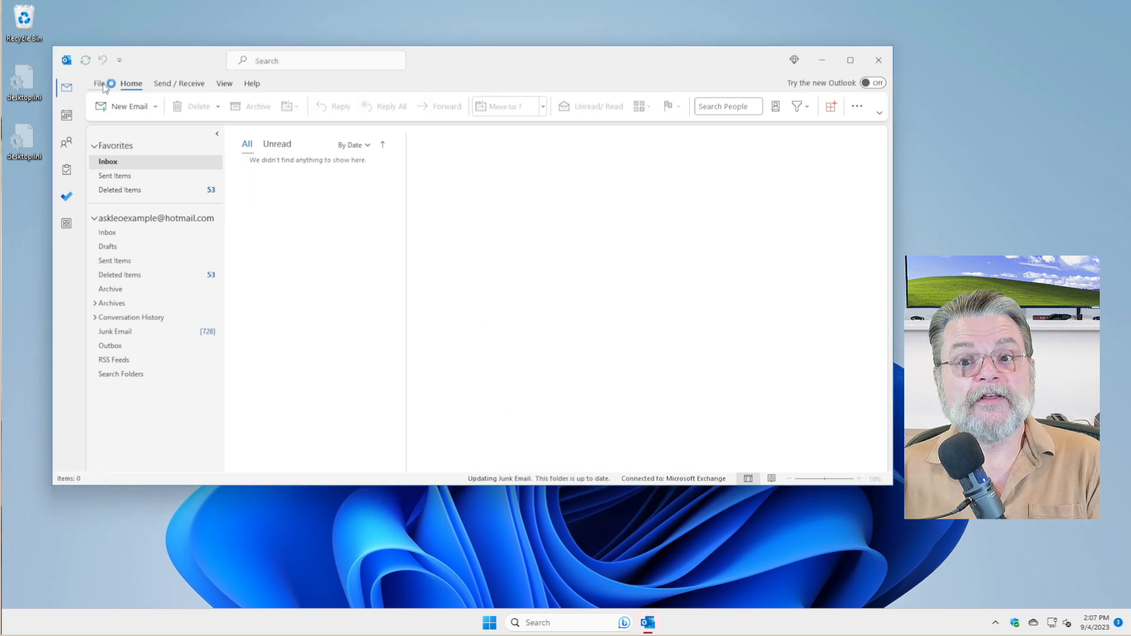
Launch the new Outlook app from a second Start menu search.
{"action": "left_click", "coordinate": [490, 622]}
{"action": "type", "text": "outl"}
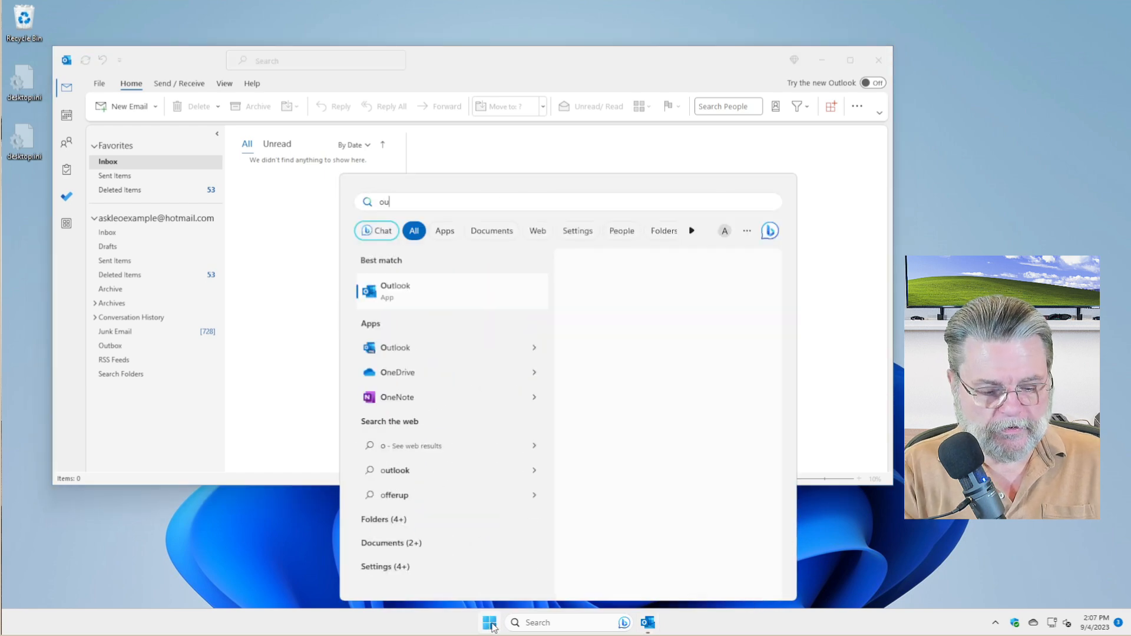
{"action": "type", "text": "ook"}
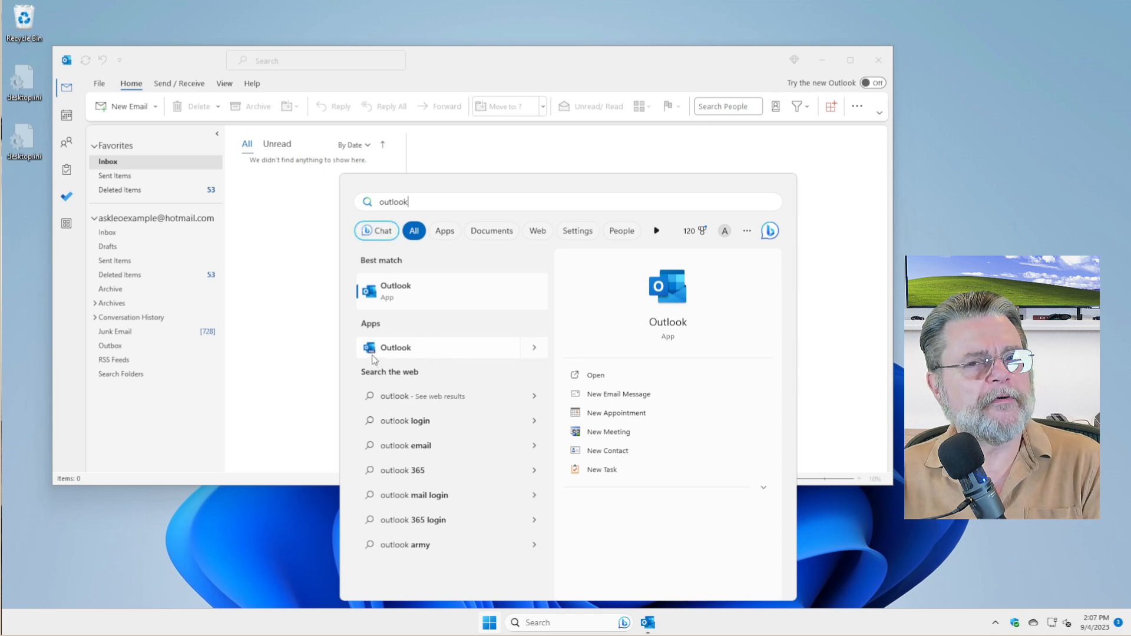
{"action": "left_click", "coordinate": [413, 350]}
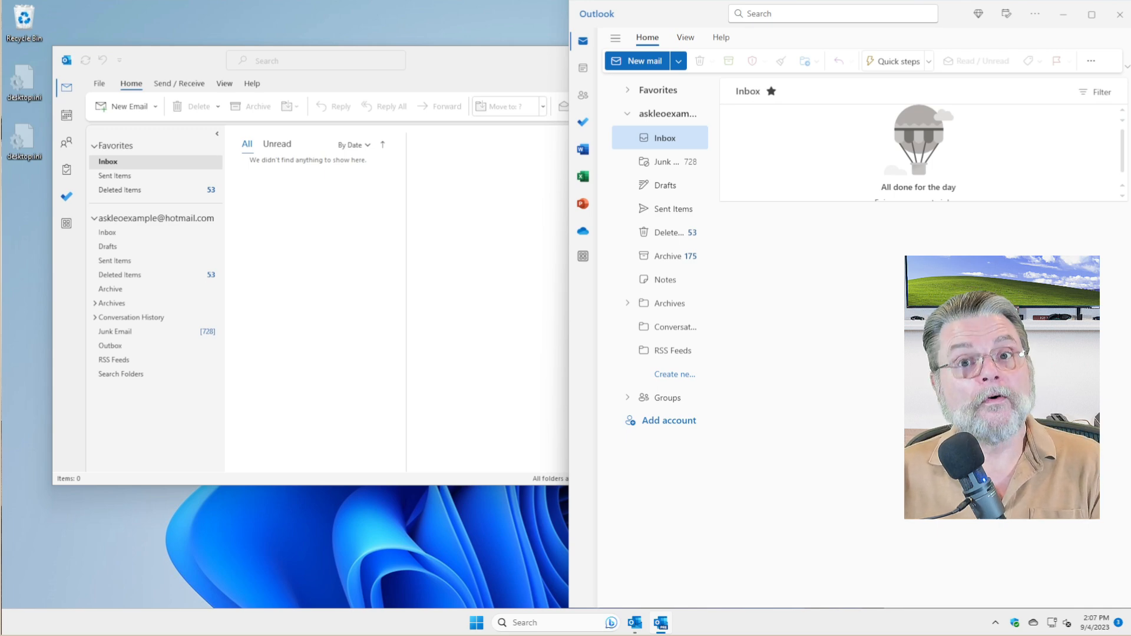
Bring classic Outlook forward, then the new Outlook window in front of it.
{"action": "left_click", "coordinate": [457, 74]}
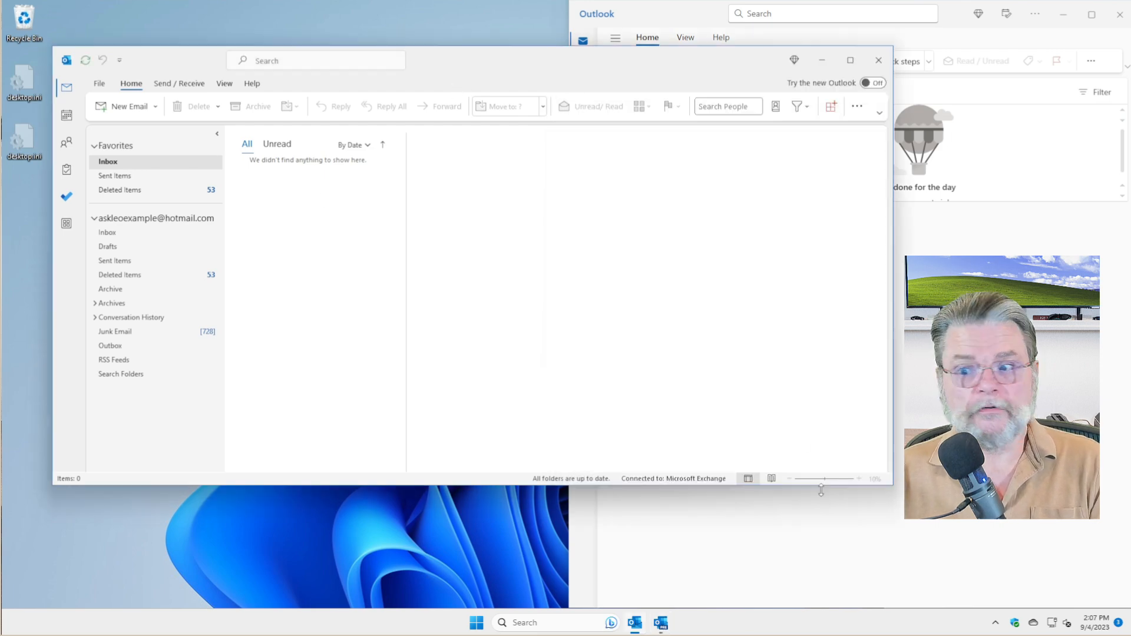
{"action": "left_click", "coordinate": [818, 563]}
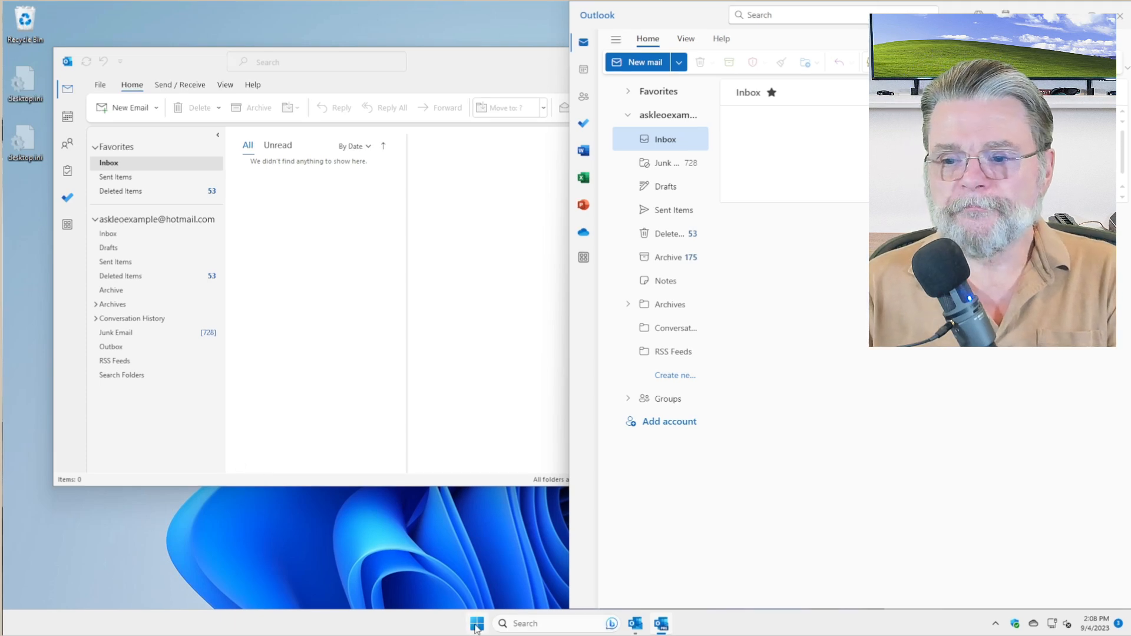
Launch Edge from Start and navigate to outlook.com.
{"action": "left_click", "coordinate": [477, 624]}
{"action": "left_click", "coordinate": [429, 275]}
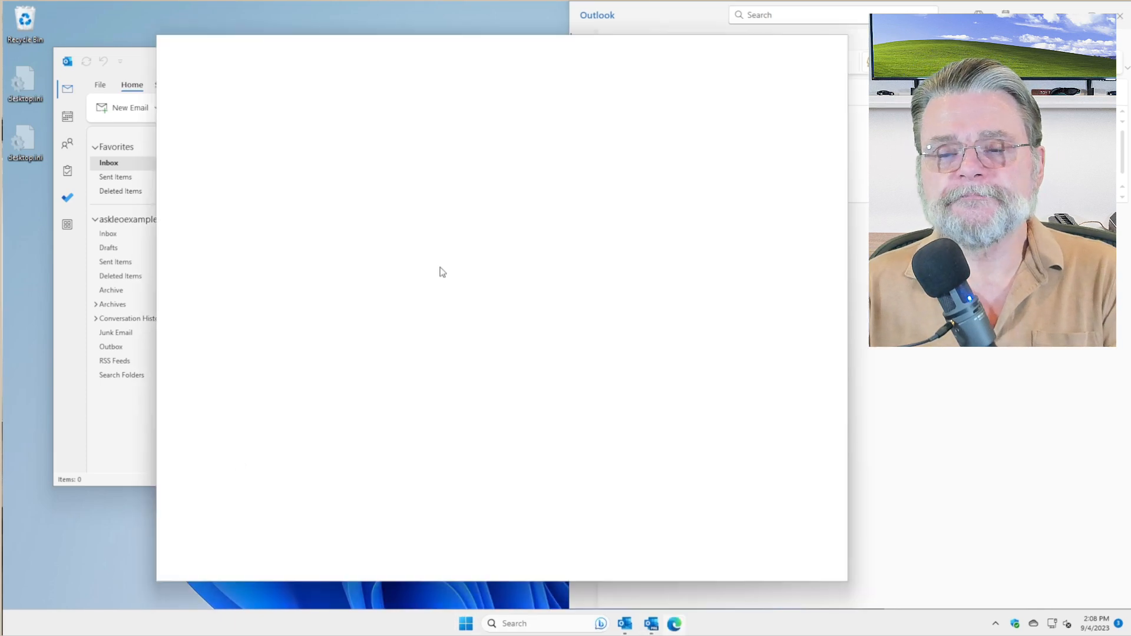
{"action": "left_click", "coordinate": [420, 67]}
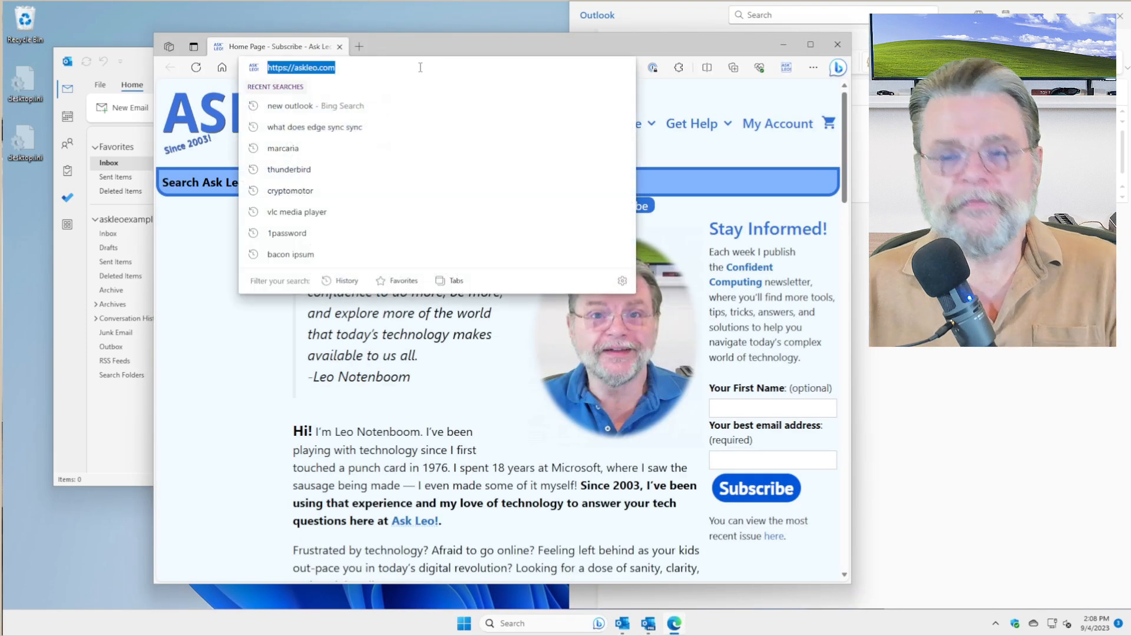
{"action": "type", "text": "outlo"}
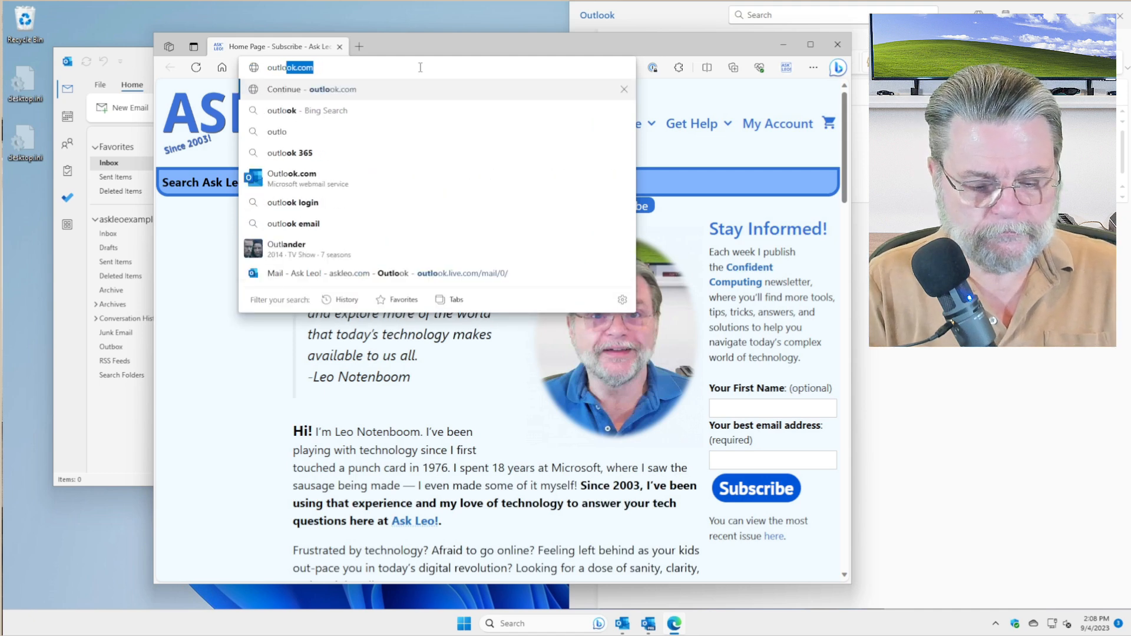
{"action": "type", "text": "ok.com"}
{"action": "key", "text": "Return"}
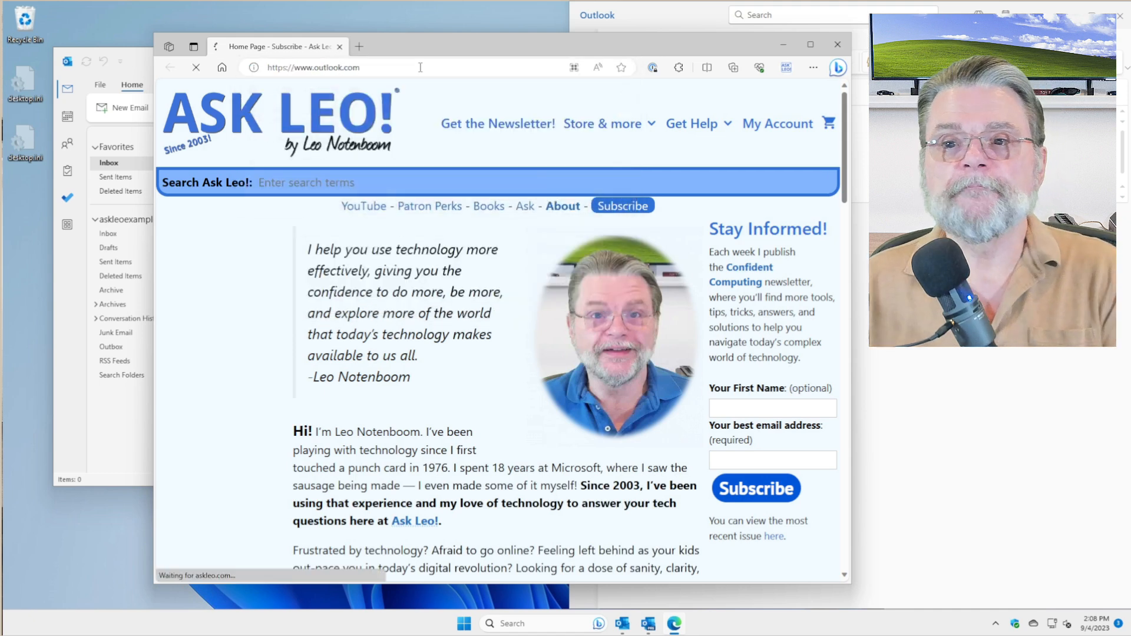